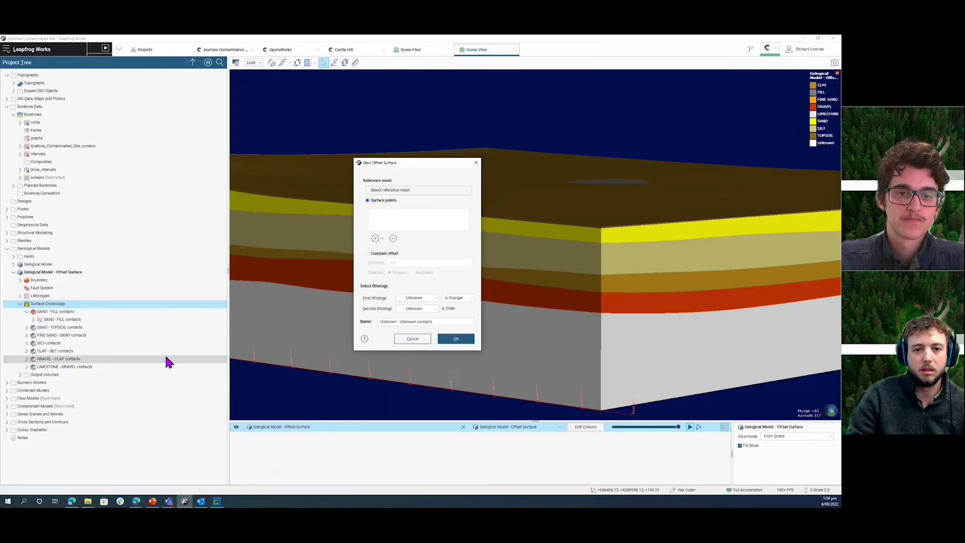
Pick the Topography mesh from the Topography group as the offset surface's reference mesh
{"action": "left_click", "coordinate": [427, 192]}
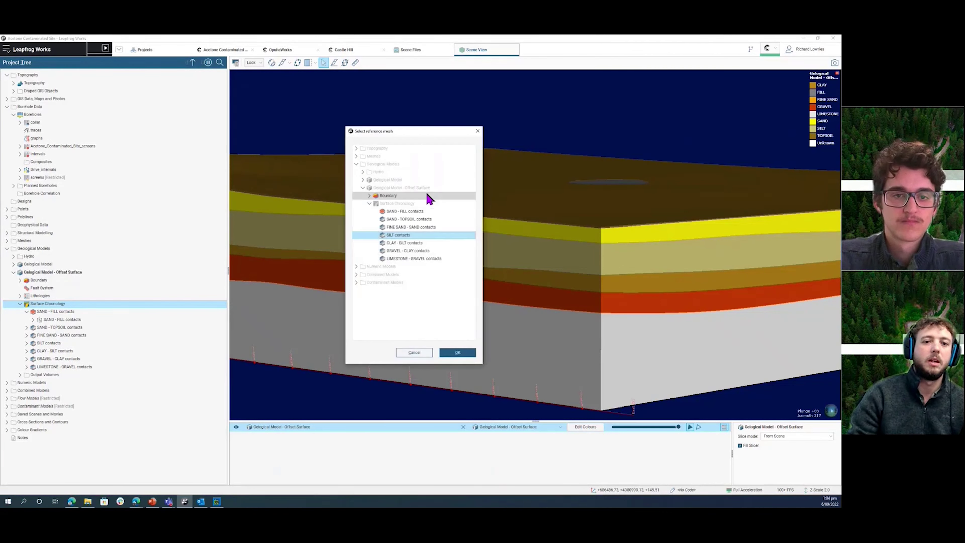
{"action": "left_click", "coordinate": [356, 149]}
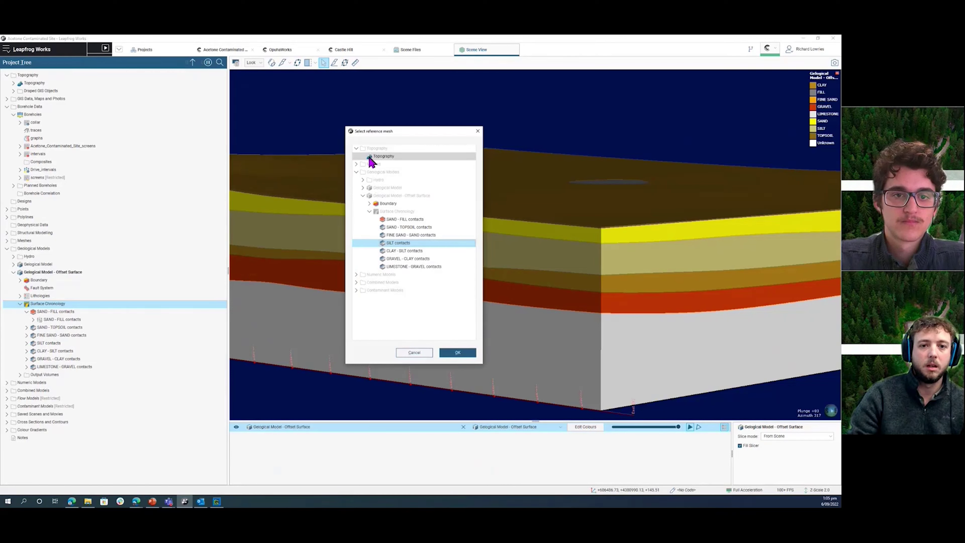
{"action": "double_click", "coordinate": [382, 157]}
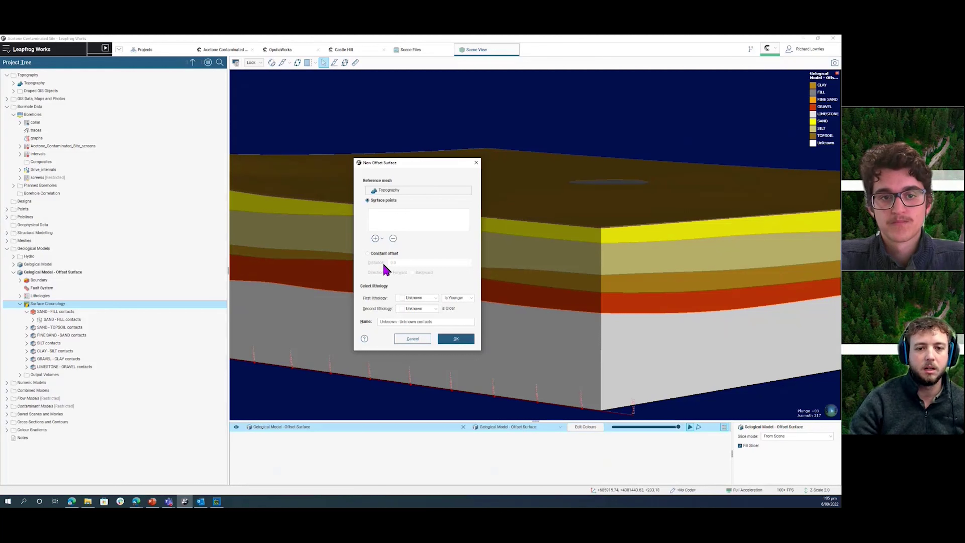
Add base lithology contact points with TOPSOIL as primary lithology, using contacts below (SAND)
{"action": "left_click", "coordinate": [380, 240]}
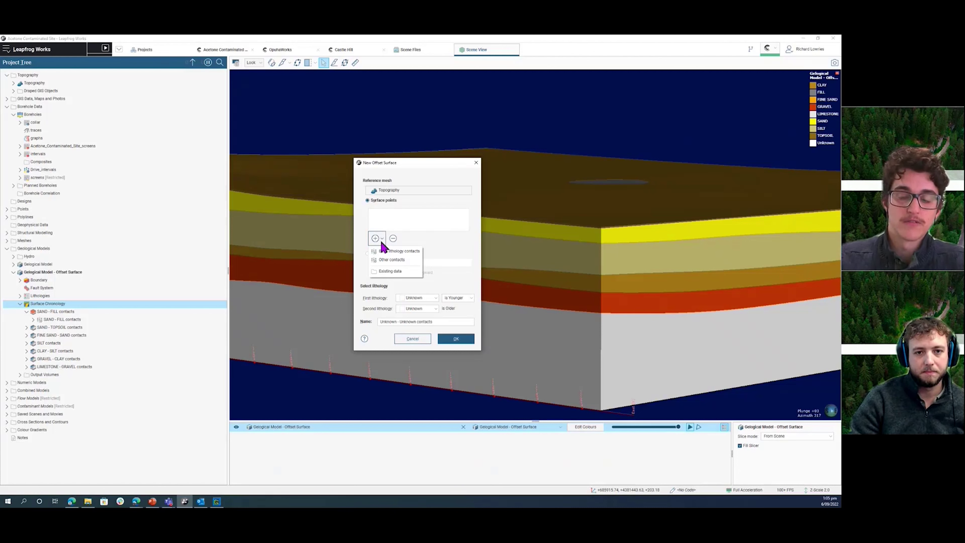
{"action": "left_click", "coordinate": [402, 252]}
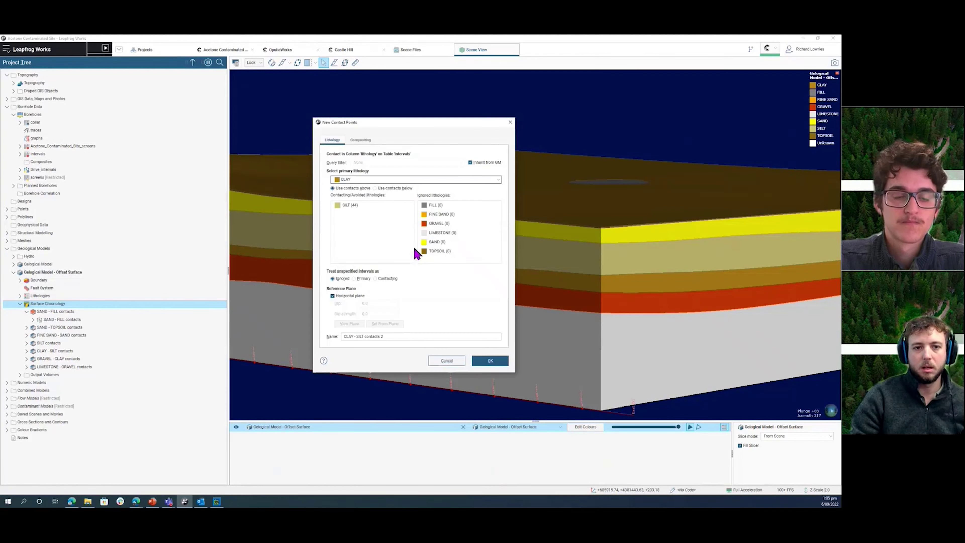
{"action": "left_click", "coordinate": [412, 180]}
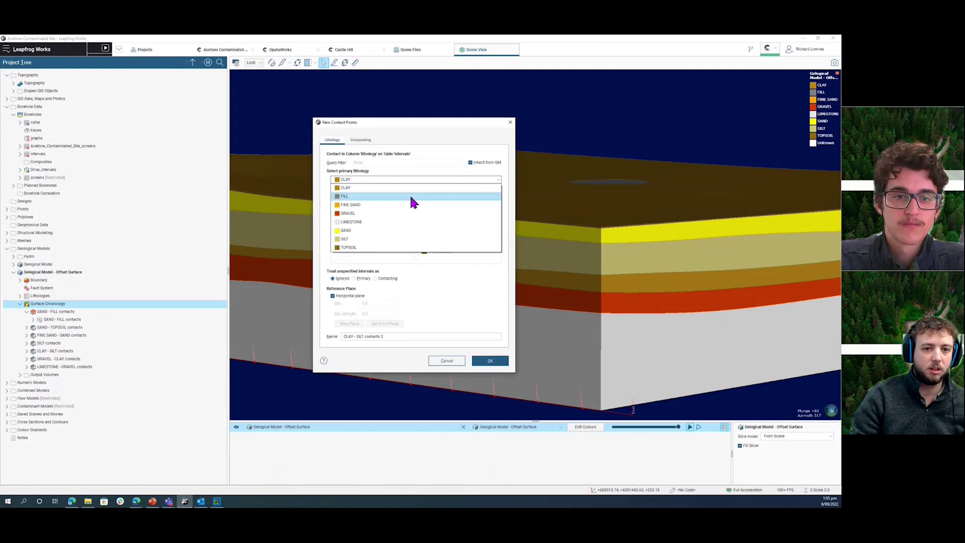
{"action": "left_click", "coordinate": [406, 248]}
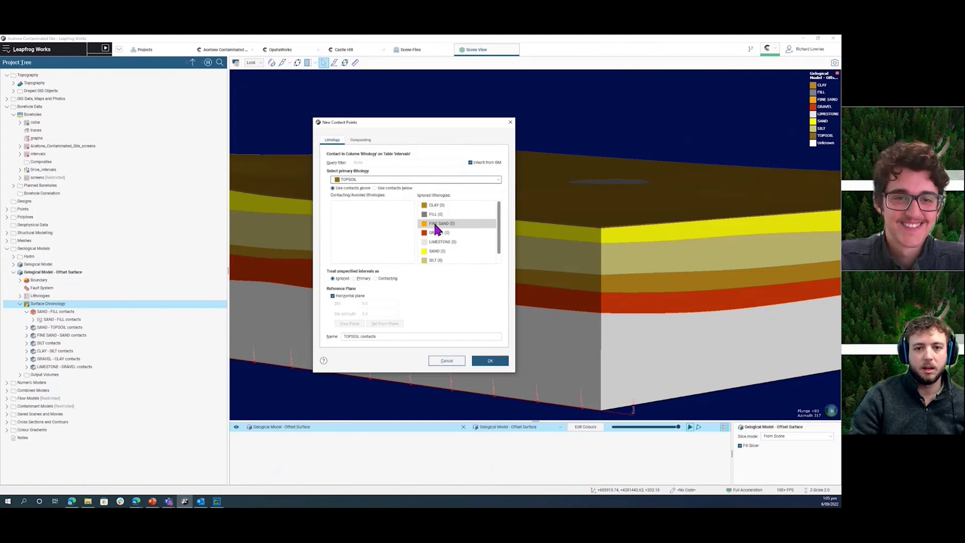
{"action": "left_click", "coordinate": [397, 189]}
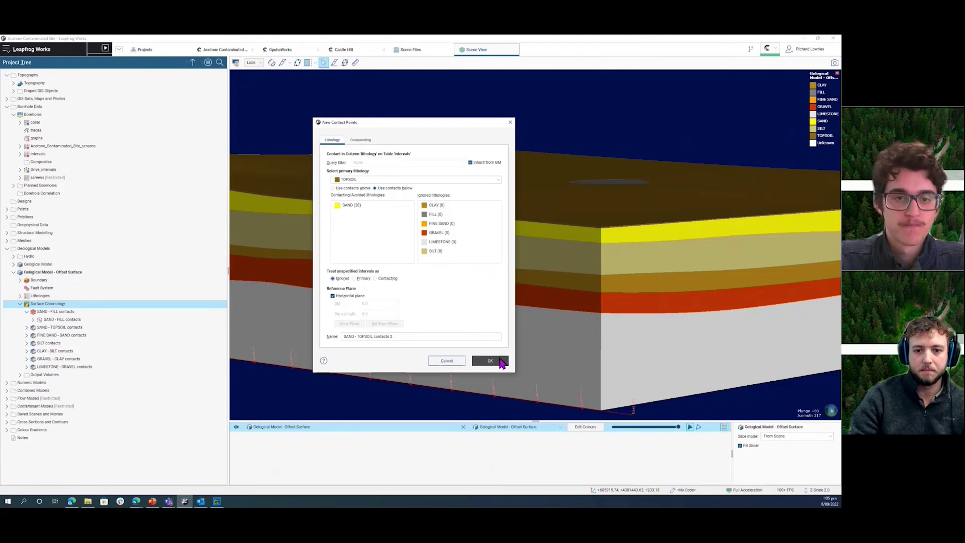
{"action": "left_click", "coordinate": [490, 361]}
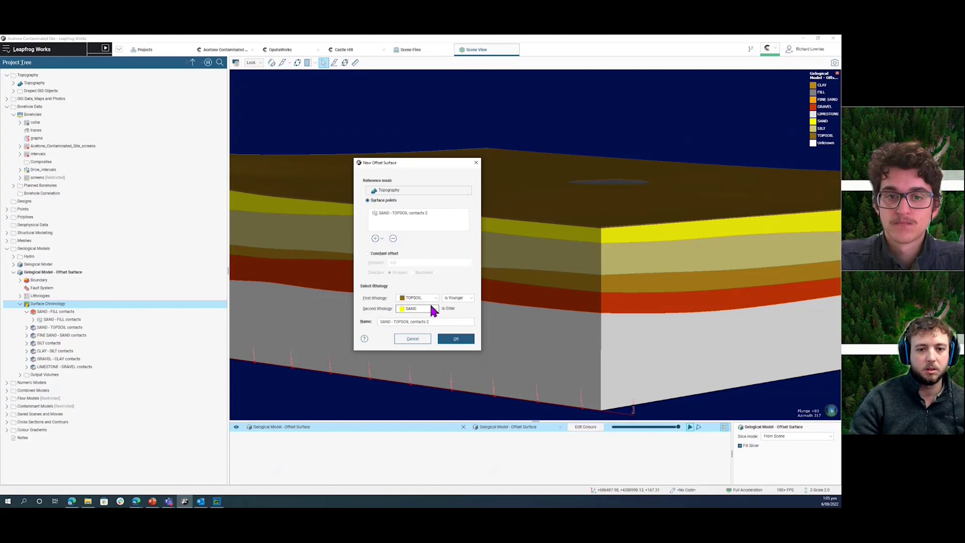
Create the SAND - TOPSOIL contacts 2 offset surface and open it from the surface chronology
{"action": "left_click", "coordinate": [457, 339]}
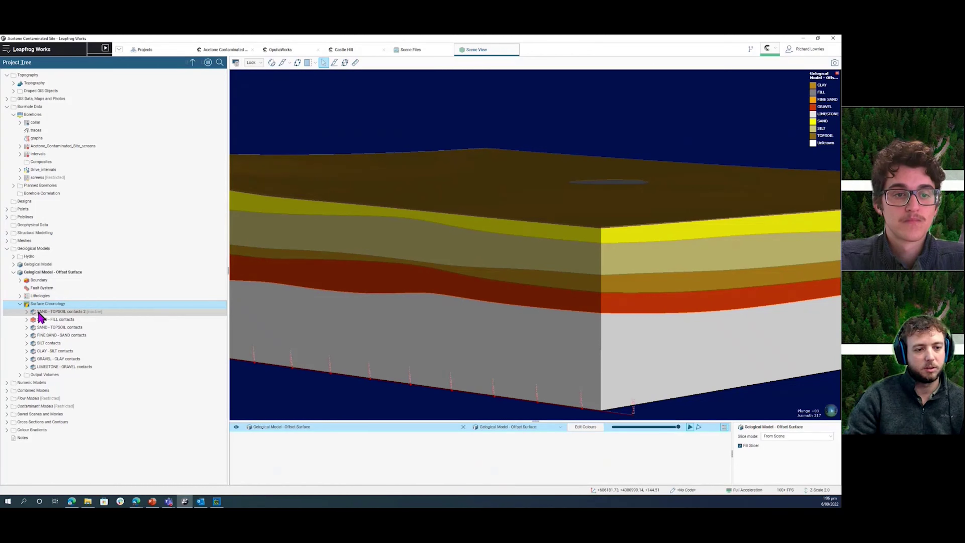
{"action": "right_click", "coordinate": [46, 315]}
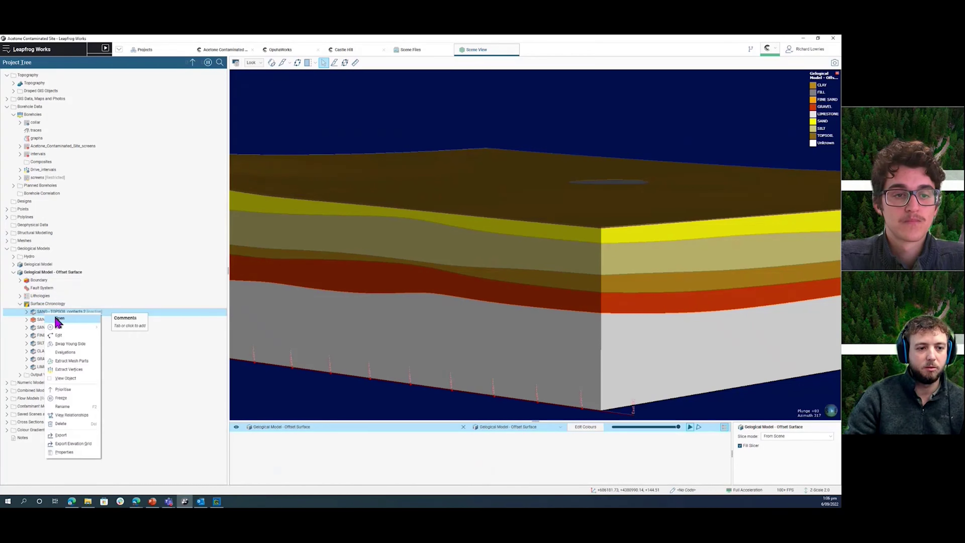
{"action": "left_click", "coordinate": [57, 319]}
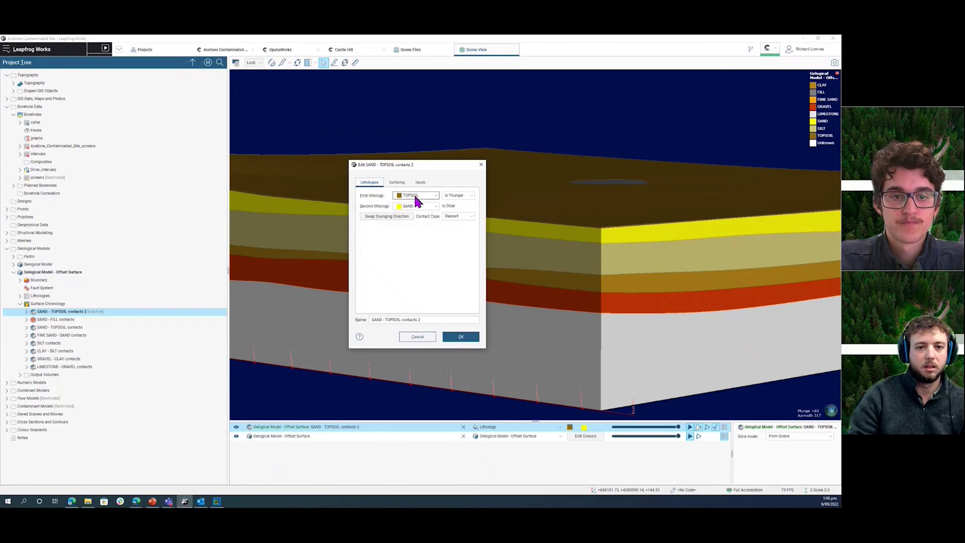
Apply unidirectional offset limits with a 0.4 minimum distance, measured Backward, on the Surfacing tab
{"action": "left_click", "coordinate": [397, 184]}
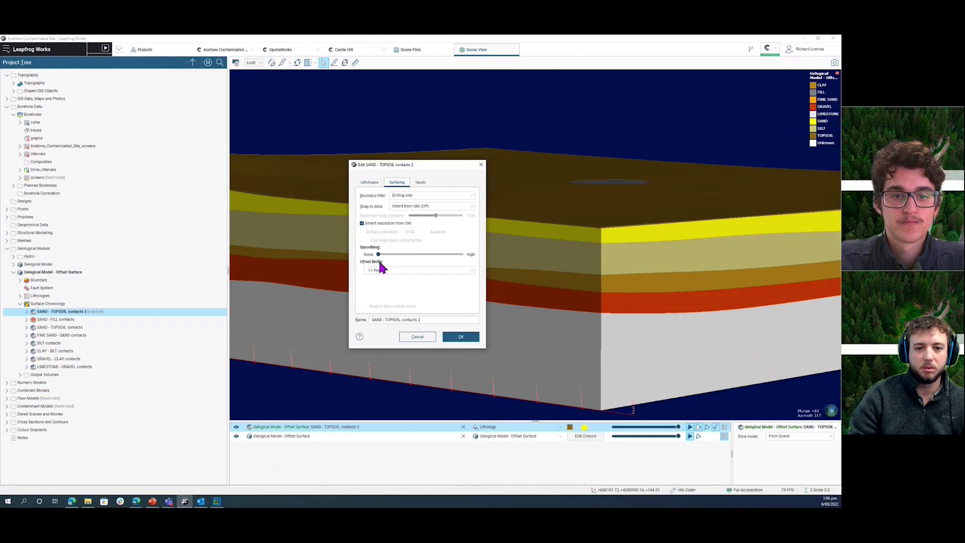
{"action": "left_click", "coordinate": [455, 271]}
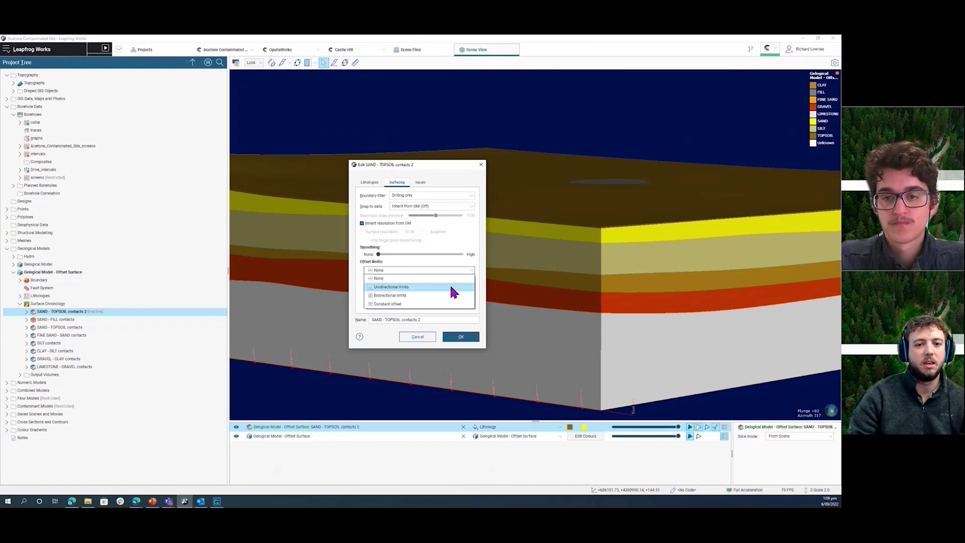
{"action": "left_click", "coordinate": [391, 286]}
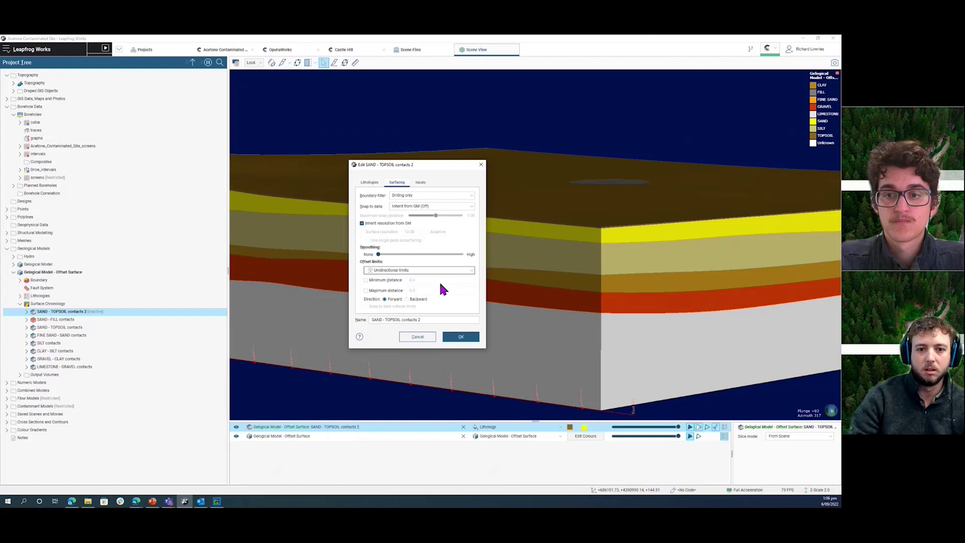
{"action": "left_click", "coordinate": [395, 281]}
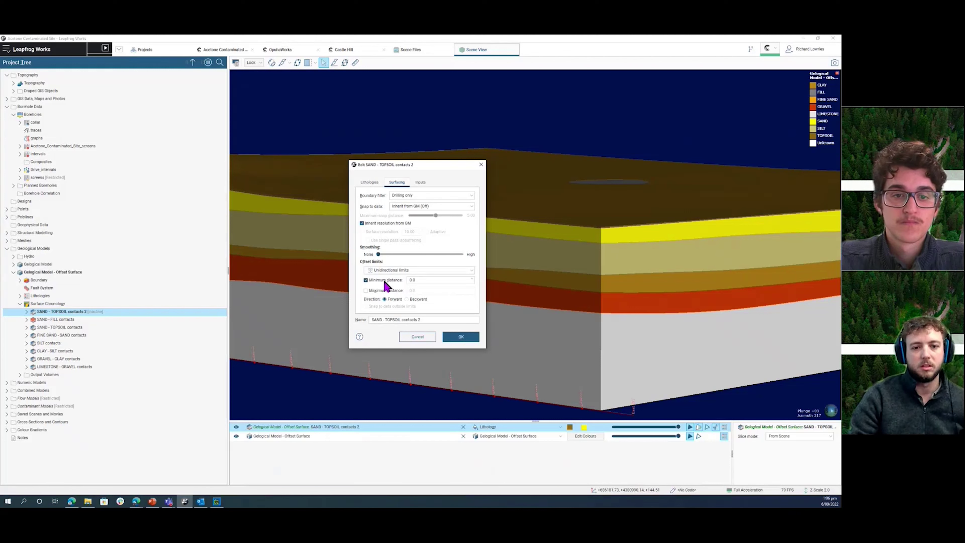
{"action": "left_click_drag", "start_coordinate": [420, 280], "coordinate": [410, 280]}
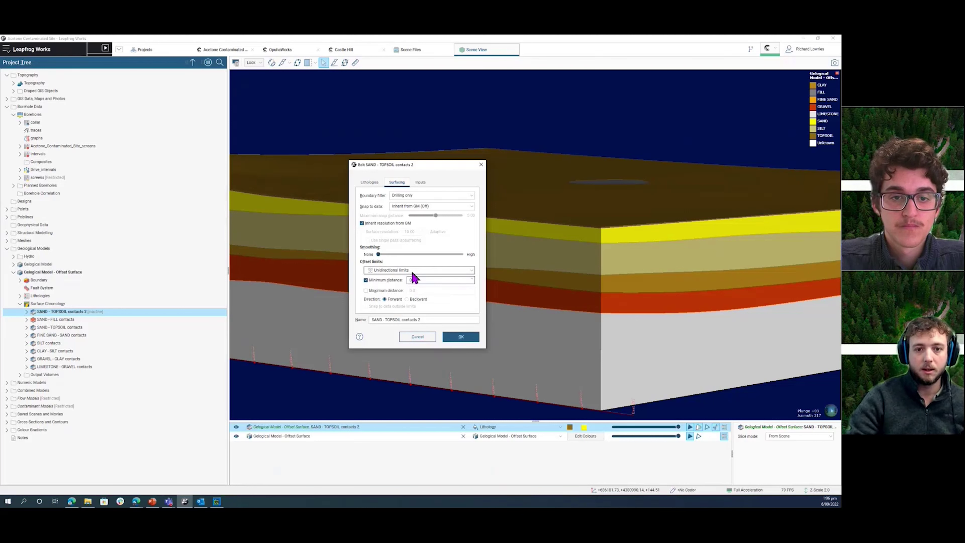
{"action": "left_click", "coordinate": [407, 299]}
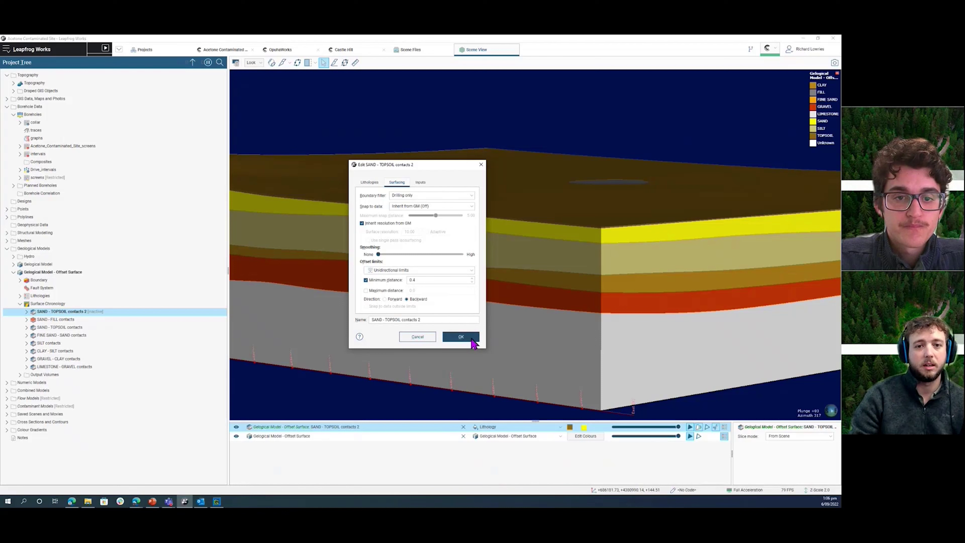
{"action": "left_click", "coordinate": [461, 337]}
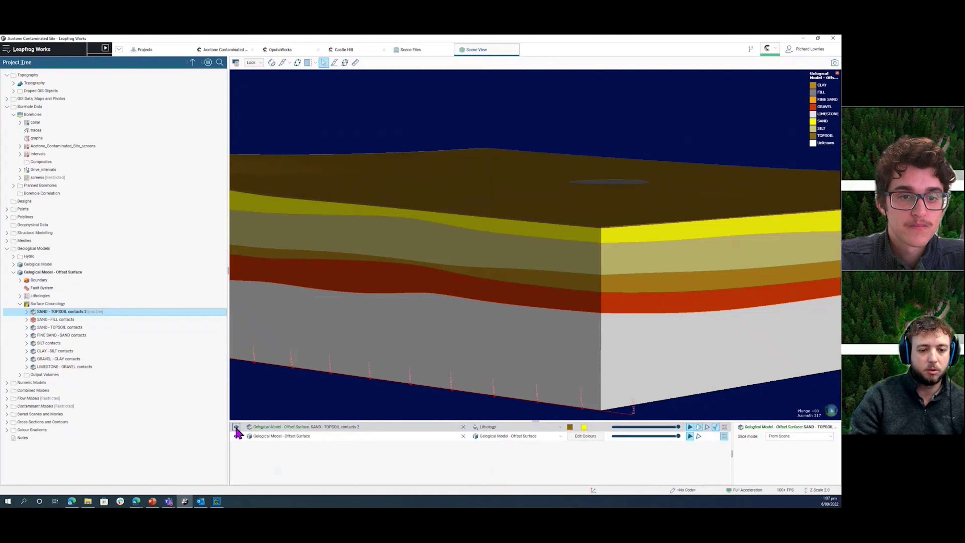
Clear the scene and display Topography together with SAND - TOPSOIL contacts 2
{"action": "left_click", "coordinate": [236, 62]}
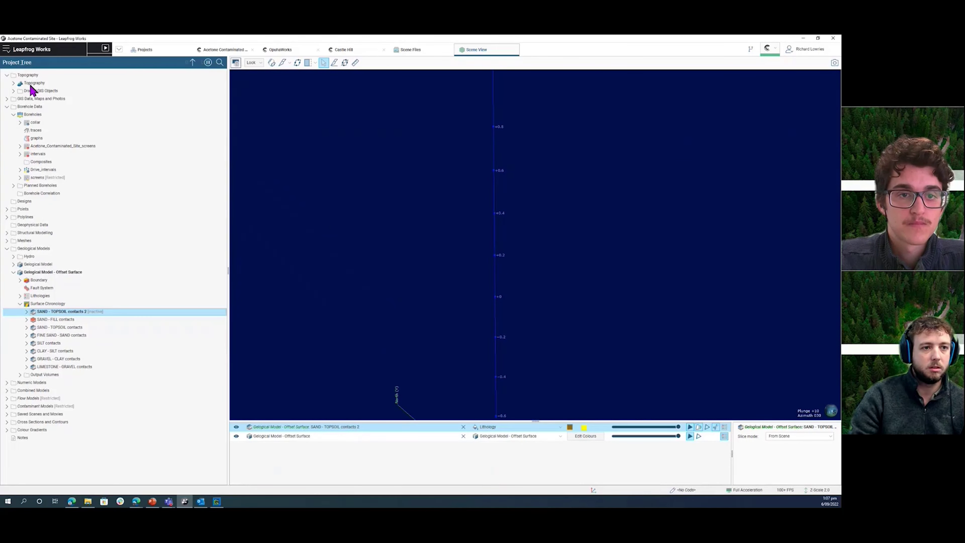
{"action": "left_click_drag", "start_coordinate": [33, 83], "coordinate": [326, 247]}
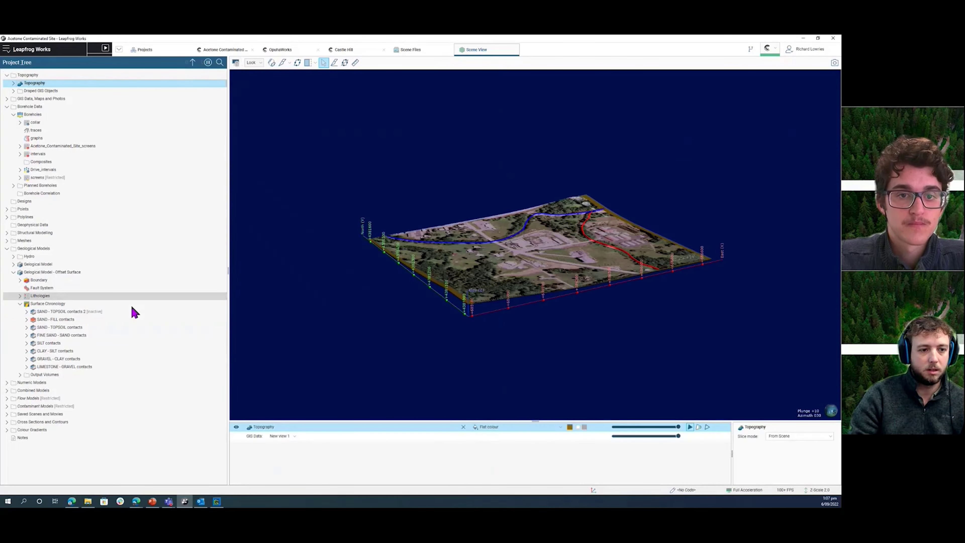
{"action": "left_click_drag", "start_coordinate": [54, 314], "coordinate": [536, 314]}
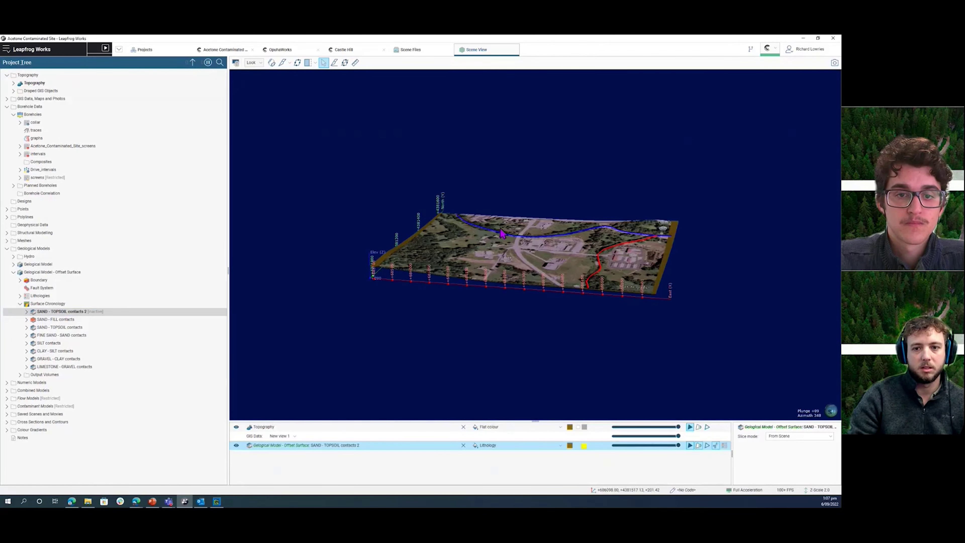
In plan view, draw a north–south slicer line and rotate to see the slice from the side
{"action": "left_click_drag", "start_coordinate": [503, 233], "coordinate": [546, 246]}
{"action": "key", "text": "d"}
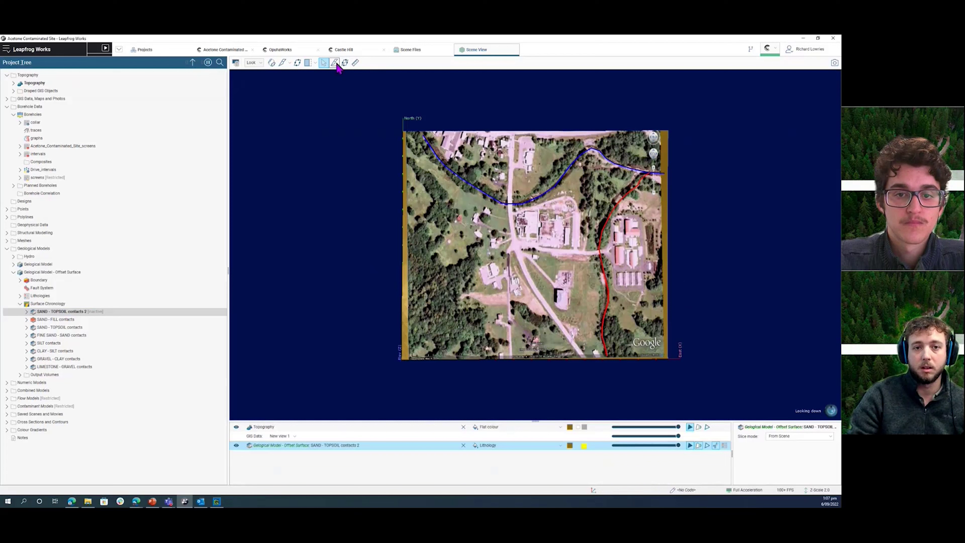
{"action": "left_click", "coordinate": [334, 63]}
{"action": "left_click_drag", "start_coordinate": [530, 132], "coordinate": [535, 383]}
{"action": "left_click_drag", "start_coordinate": [475, 314], "coordinate": [506, 274]}
{"action": "right_click_drag", "start_coordinate": [505, 270], "coordinate": [485, 275]}
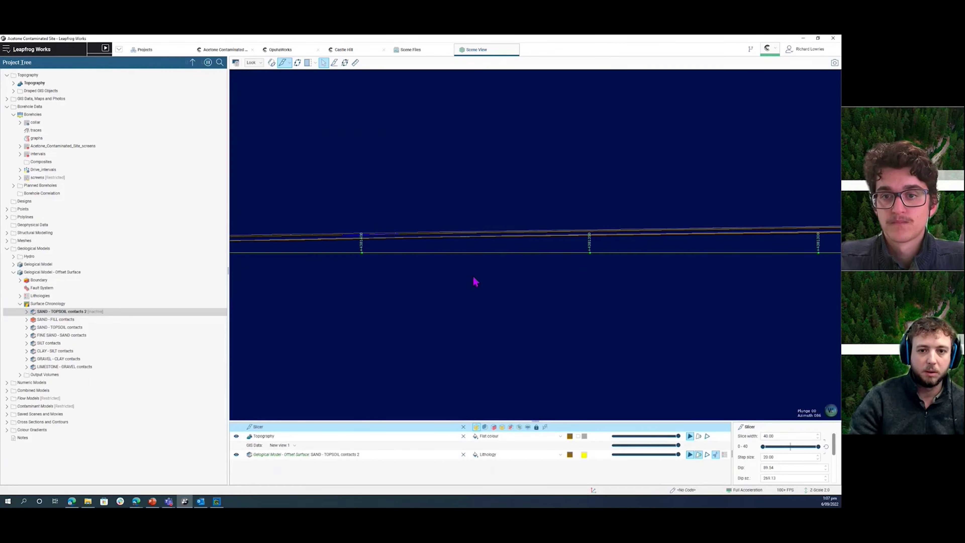
{"action": "left_click_drag", "start_coordinate": [487, 279], "coordinate": [397, 219]}
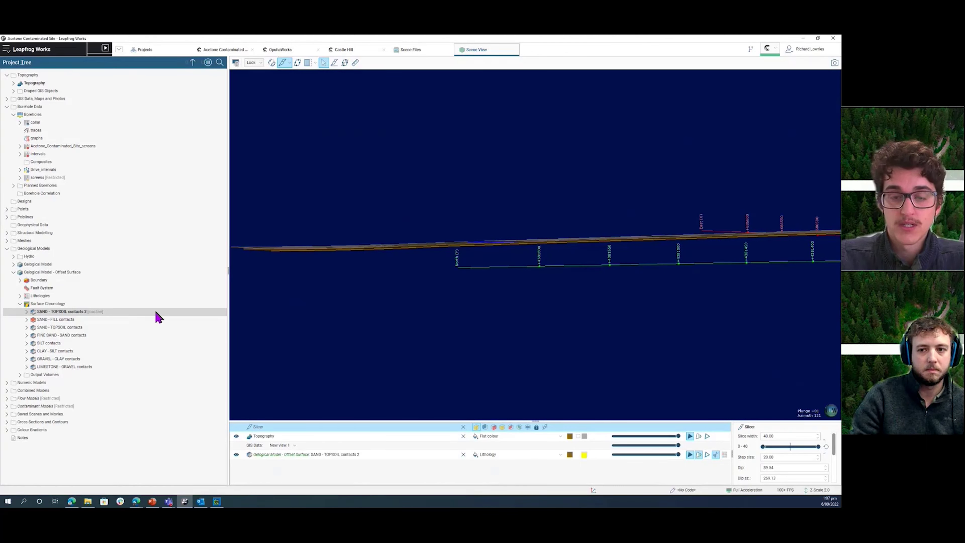
Reopen SAND - TOPSOIL contacts 2 and switch its Surfacing offset limits to Bidirectional limits
{"action": "right_click", "coordinate": [95, 313]}
{"action": "left_click", "coordinate": [110, 320]}
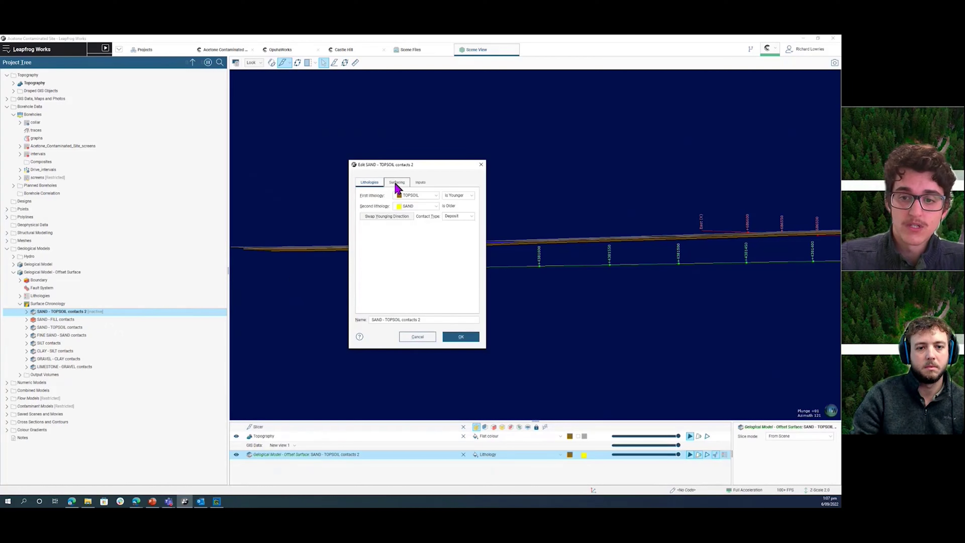
{"action": "left_click", "coordinate": [397, 182]}
{"action": "left_click", "coordinate": [386, 270]}
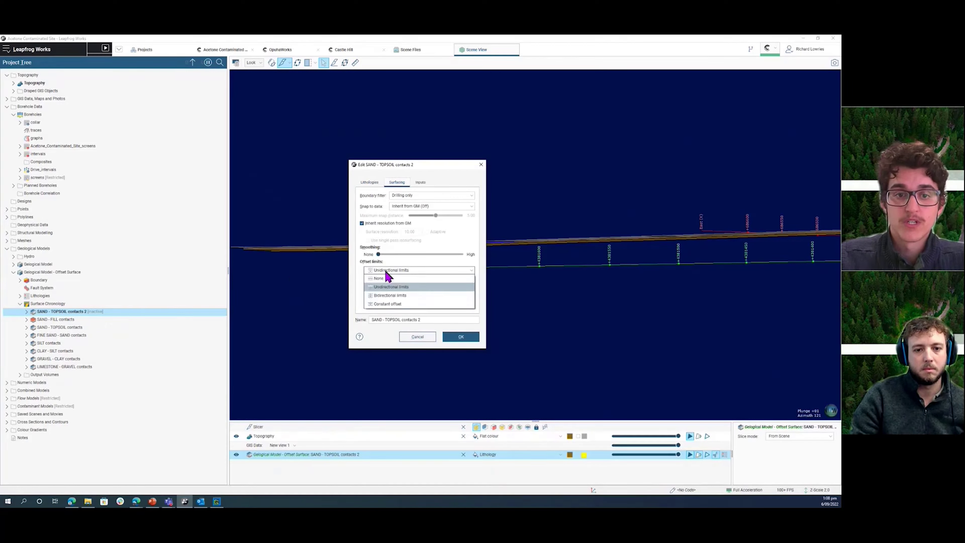
{"action": "left_click", "coordinate": [387, 296]}
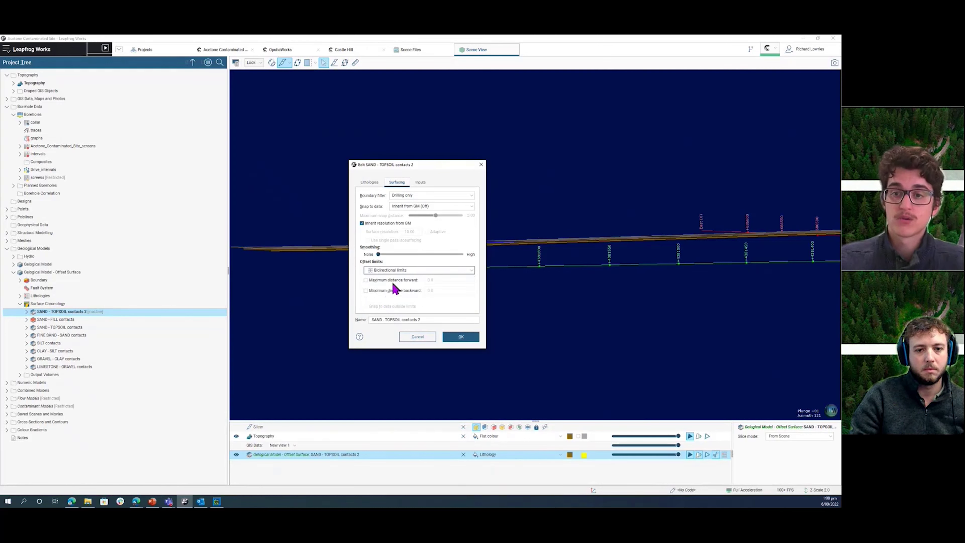